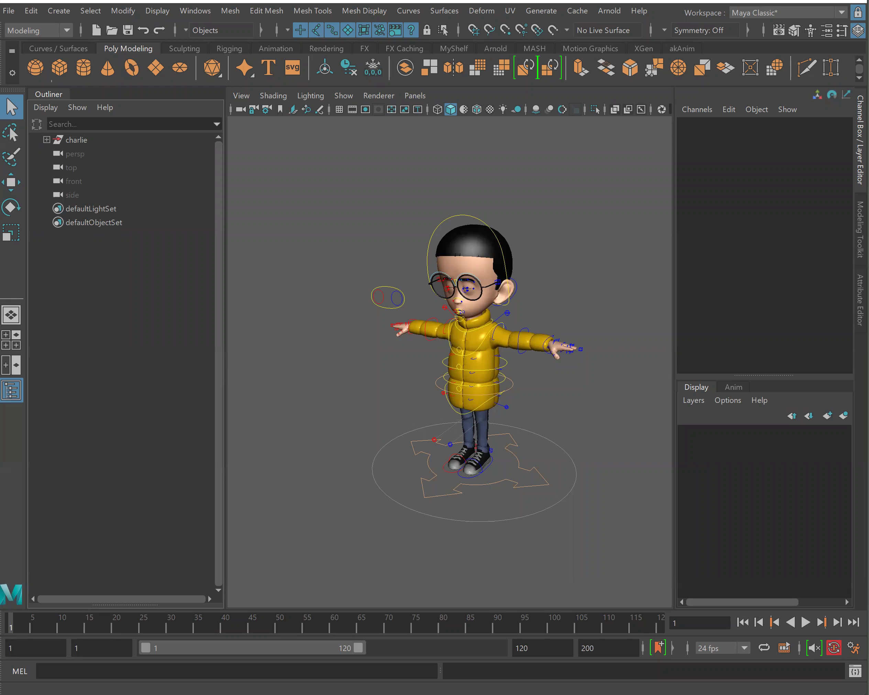
Switch to the web browser, load mgland.com and open the Download page of MG-Picker Studio
{"action": "key", "text": "alt+Tab"}
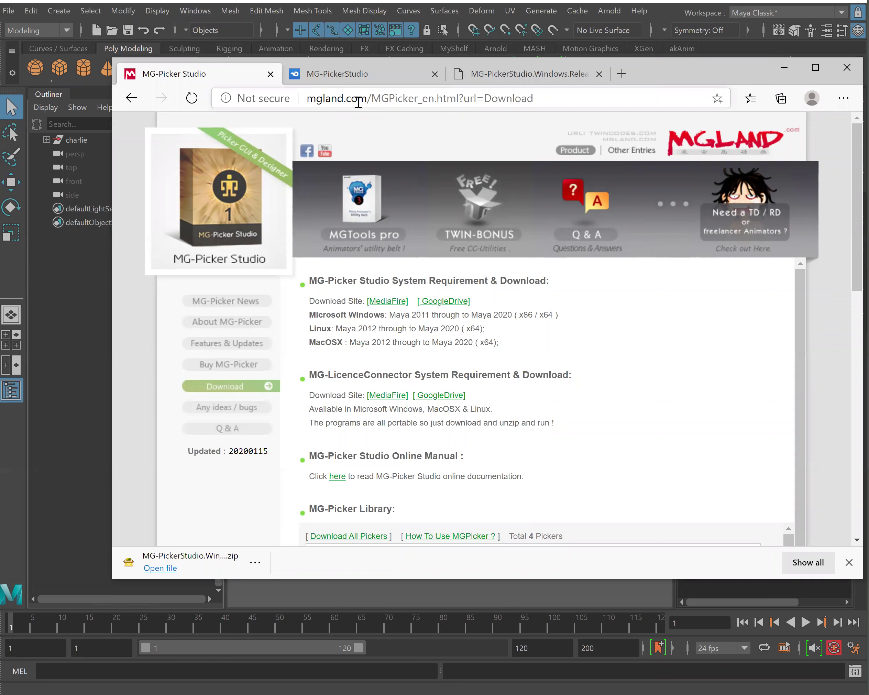
{"action": "left_click_drag", "start_coordinate": [366, 98], "coordinate": [564, 99]}
{"action": "key", "text": "BackSpace"}
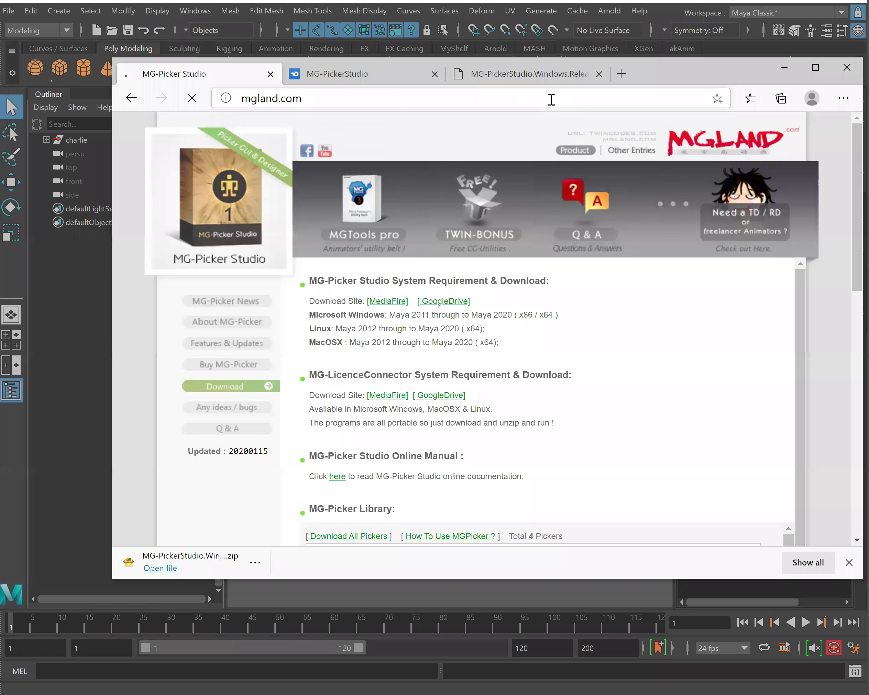
{"action": "key", "text": "Return"}
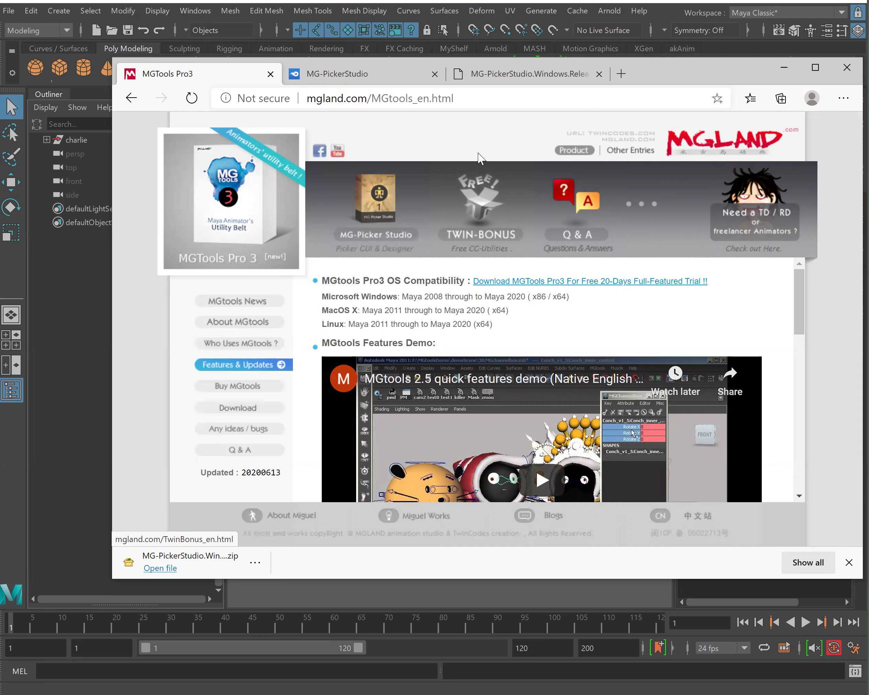
{"action": "left_click", "coordinate": [377, 203]}
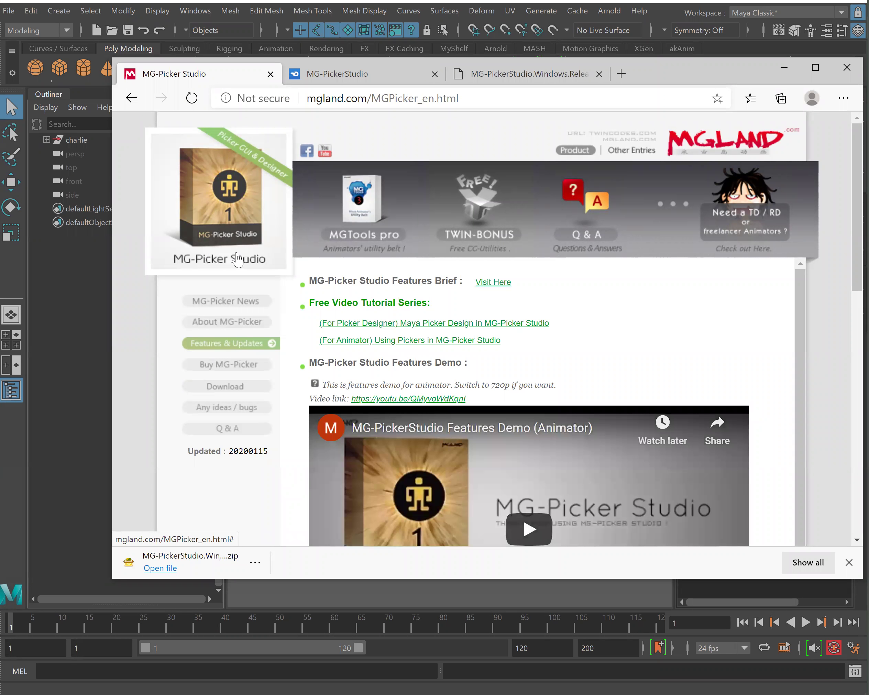
{"action": "left_click", "coordinate": [222, 392]}
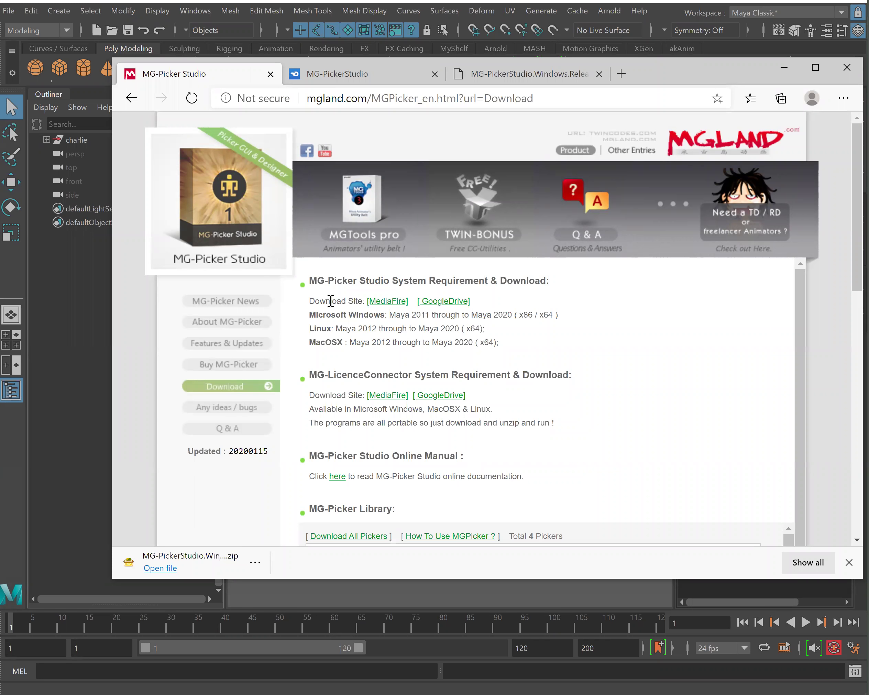
Review the MG-Picker Studio download links, the MediaFire folder and the download page for the Windows ReleaseDate-20200115 zip
{"action": "left_click_drag", "start_coordinate": [310, 301], "coordinate": [470, 301]}
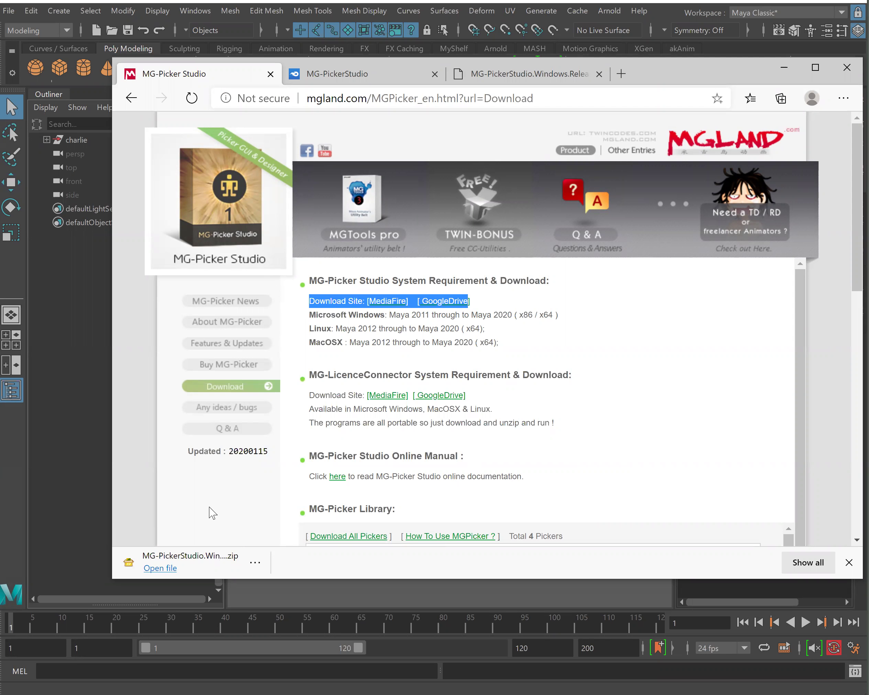
{"action": "left_click", "coordinate": [383, 281]}
{"action": "left_click", "coordinate": [368, 74]}
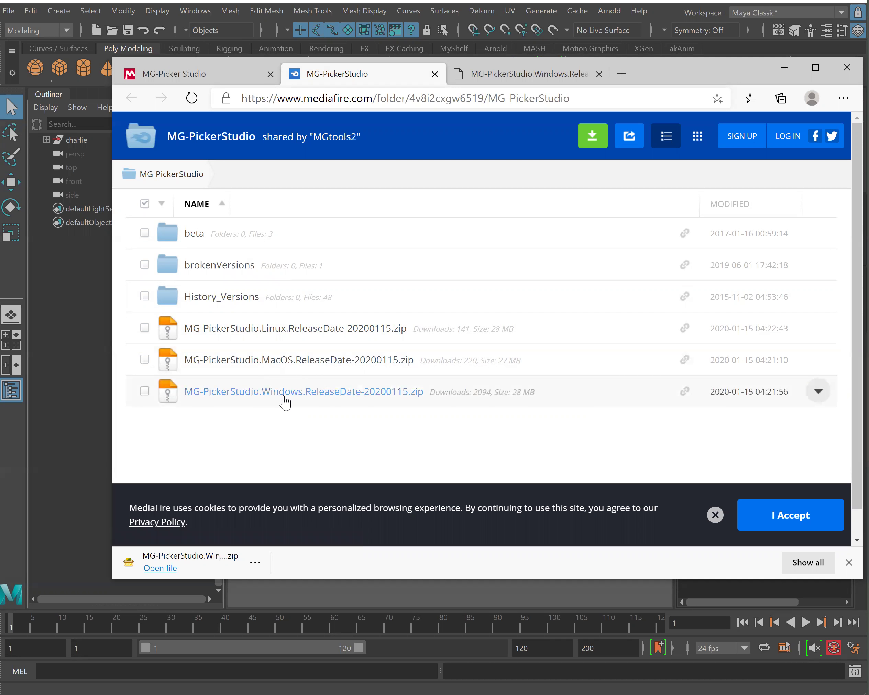
{"action": "left_click", "coordinate": [490, 73]}
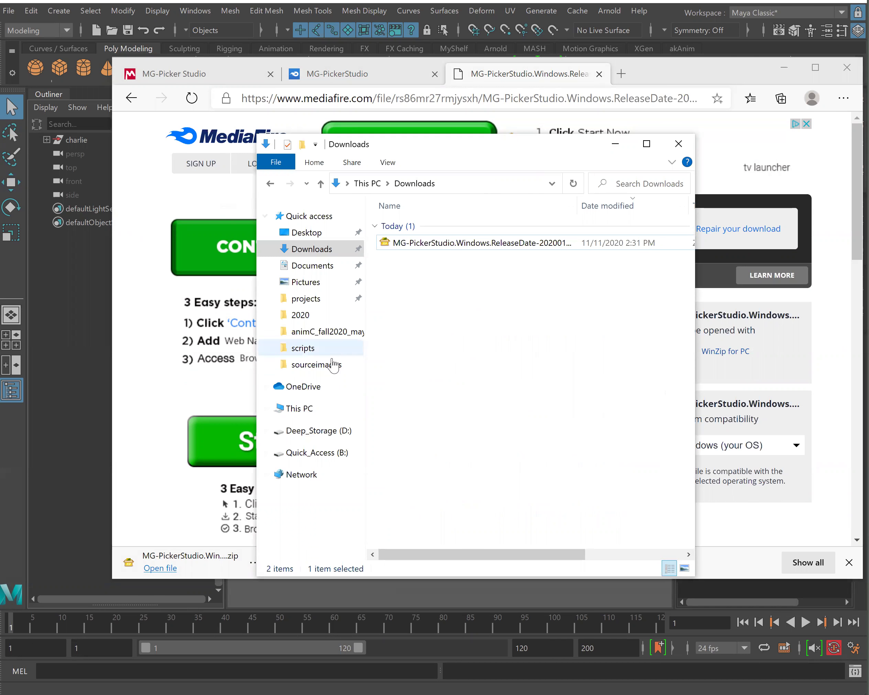
Extract the MG-PickerStudio Windows zip in Downloads into a new folder with PeaZip
{"action": "left_click", "coordinate": [482, 244]}
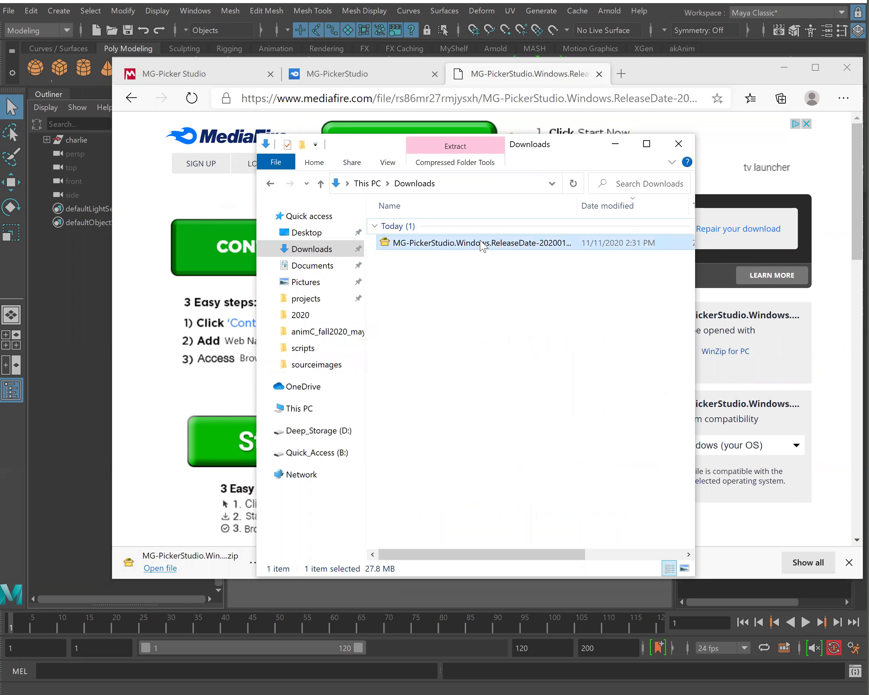
{"action": "right_click", "coordinate": [482, 245]}
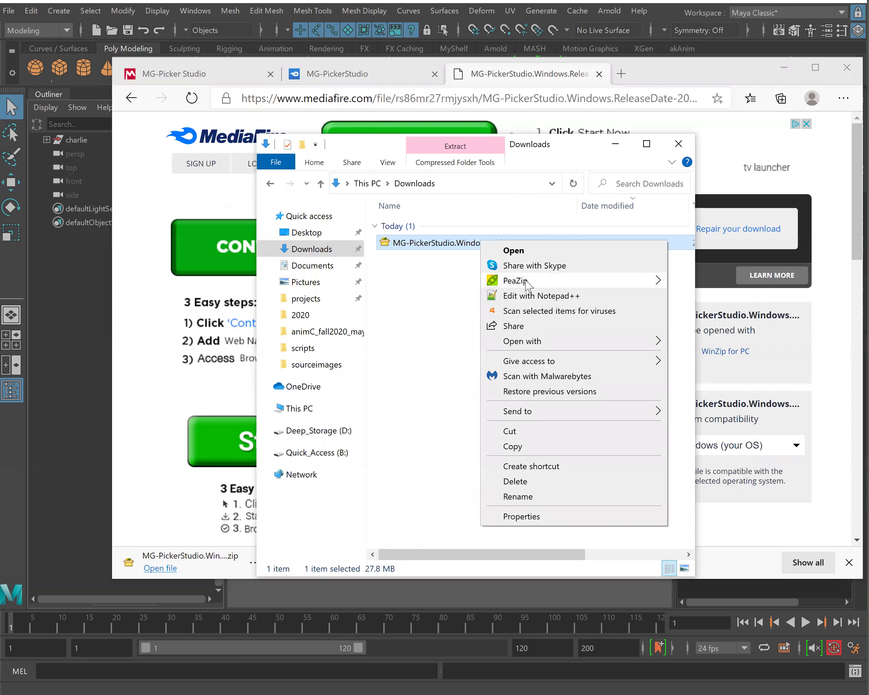
{"action": "mouse_move", "coordinate": [526, 283]}
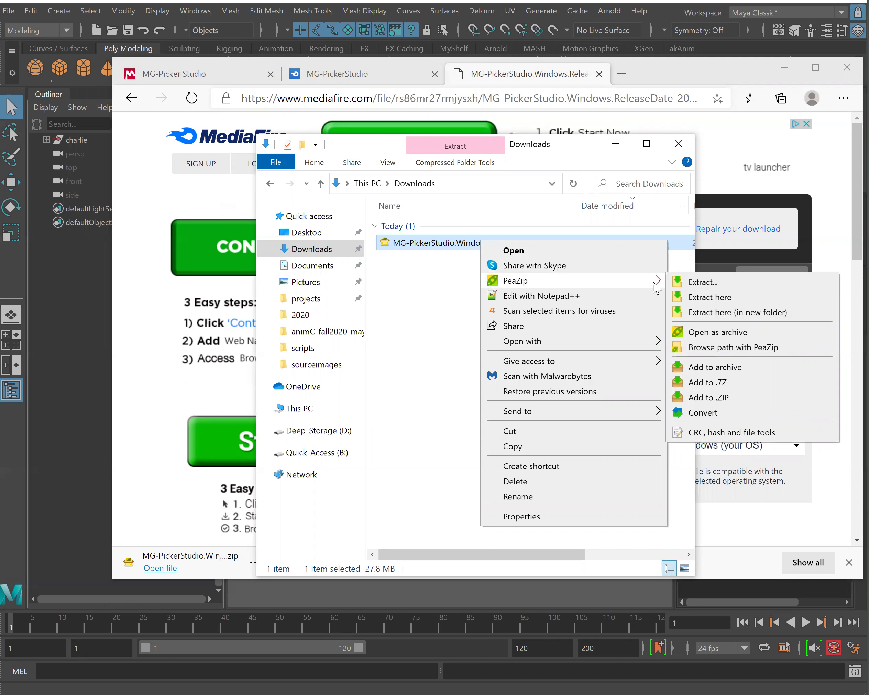
{"action": "left_click", "coordinate": [716, 313]}
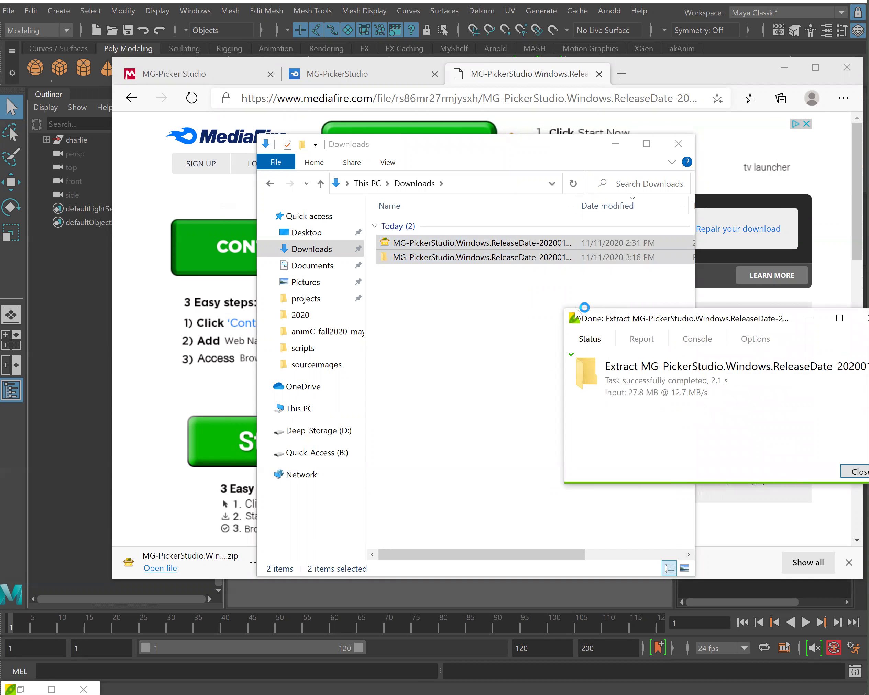
{"action": "left_click", "coordinate": [467, 292]}
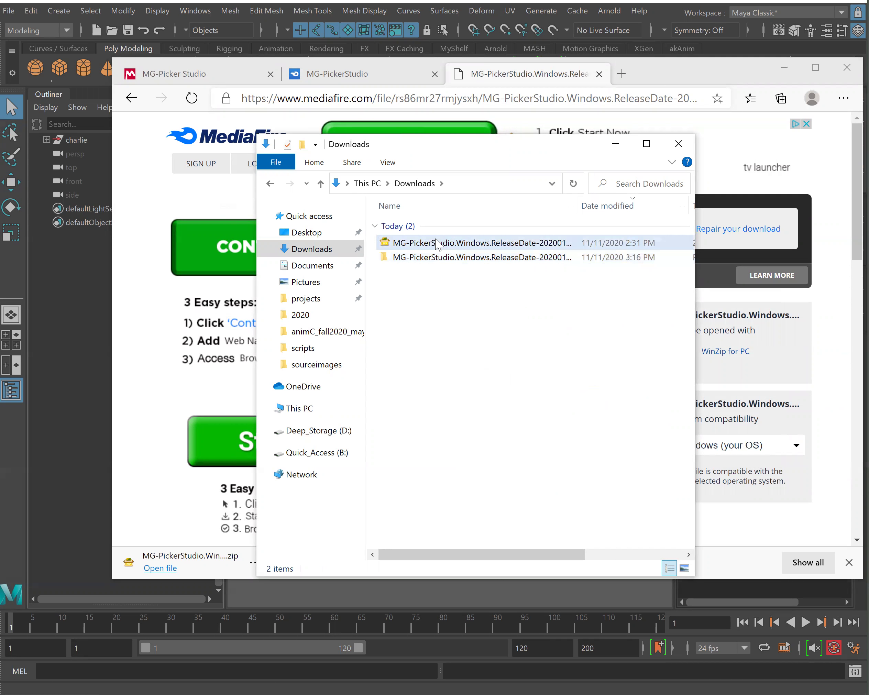
Minimize the browser, move the Downloads window aside and open the extracted MG-PickerStudio.Windows.ReleaseDate-20200115 folder
{"action": "left_click", "coordinate": [784, 67]}
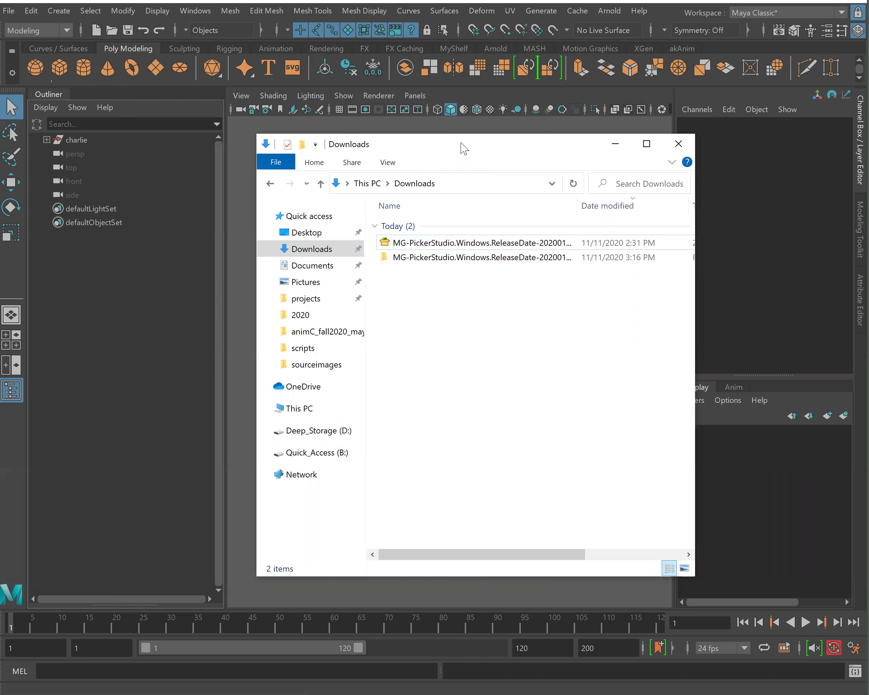
{"action": "left_click_drag", "start_coordinate": [462, 143], "coordinate": [629, 136]}
{"action": "left_click", "coordinate": [595, 253]}
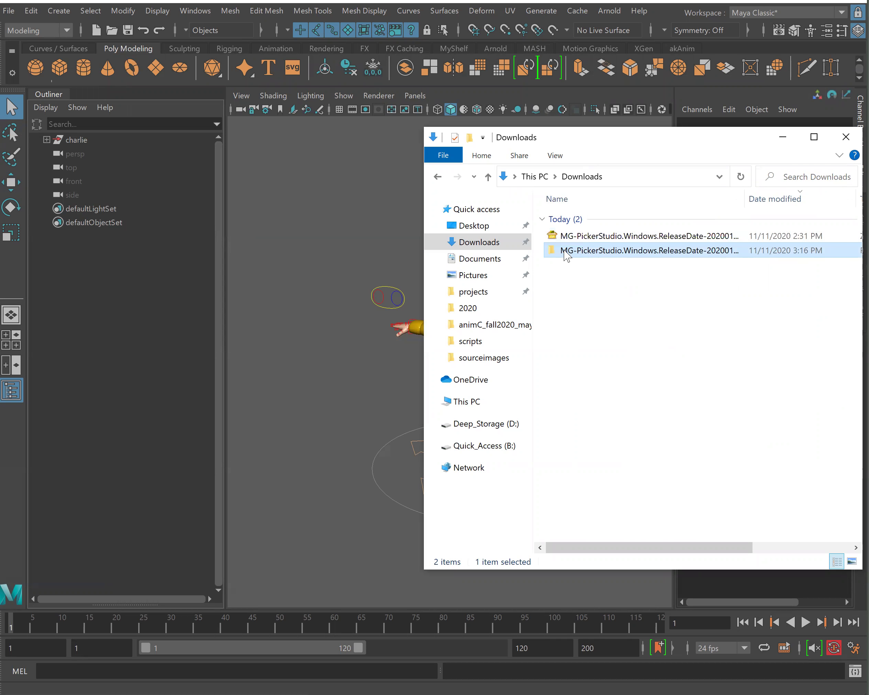
{"action": "double_click", "coordinate": [565, 251]}
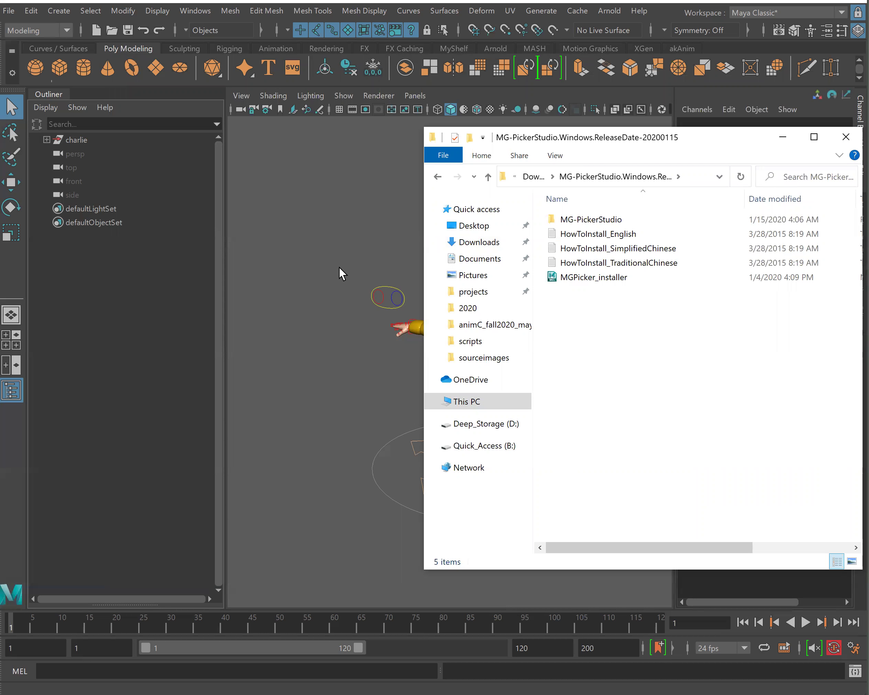
Switch to Maya and make MyShelf the active shelf
{"action": "left_click", "coordinate": [317, 249]}
{"action": "left_click", "coordinate": [69, 46]}
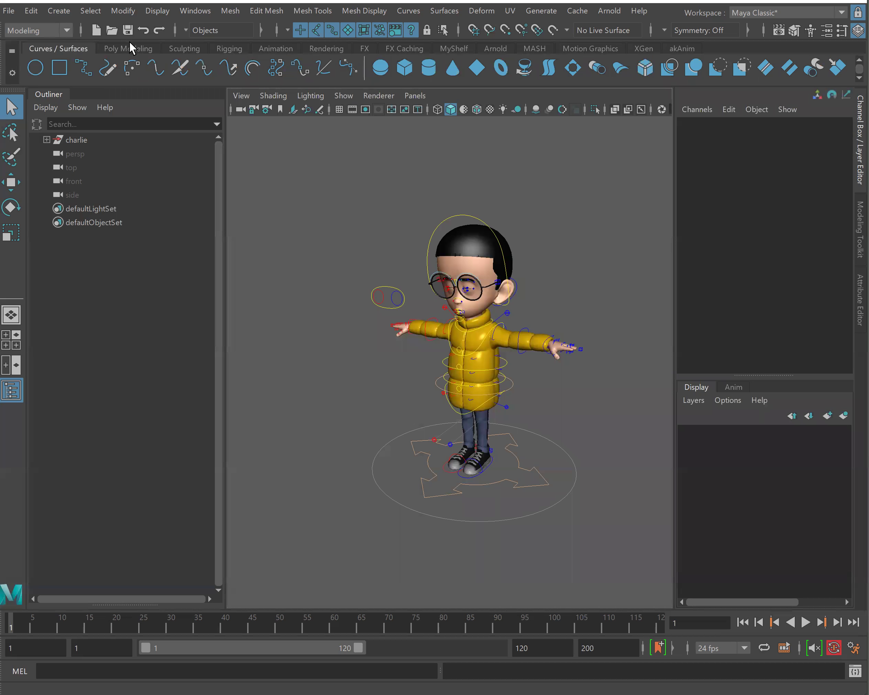
{"action": "left_click", "coordinate": [129, 45]}
{"action": "left_click", "coordinate": [173, 45]}
{"action": "left_click", "coordinate": [229, 48]}
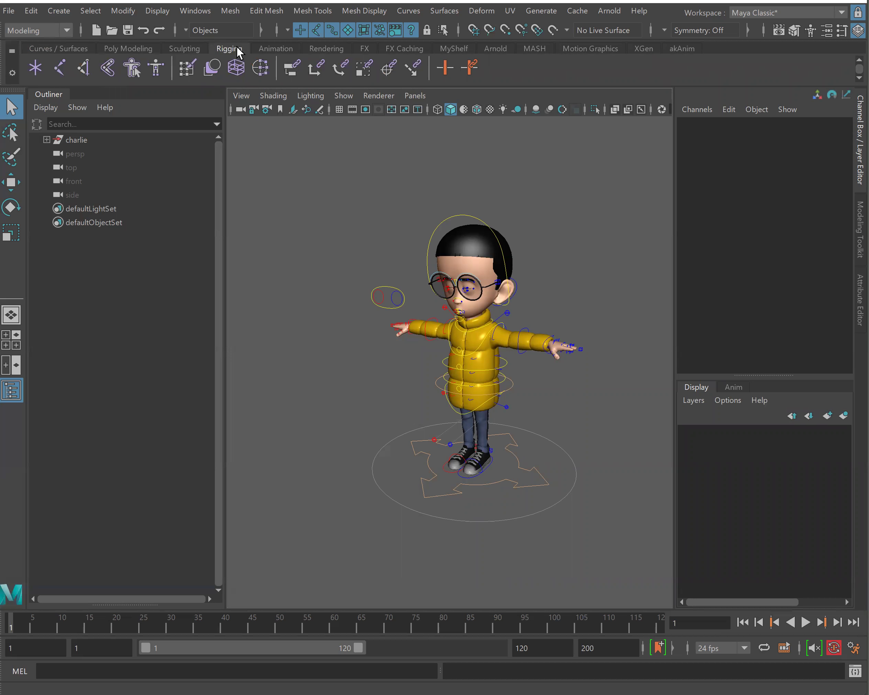
{"action": "left_click", "coordinate": [457, 49]}
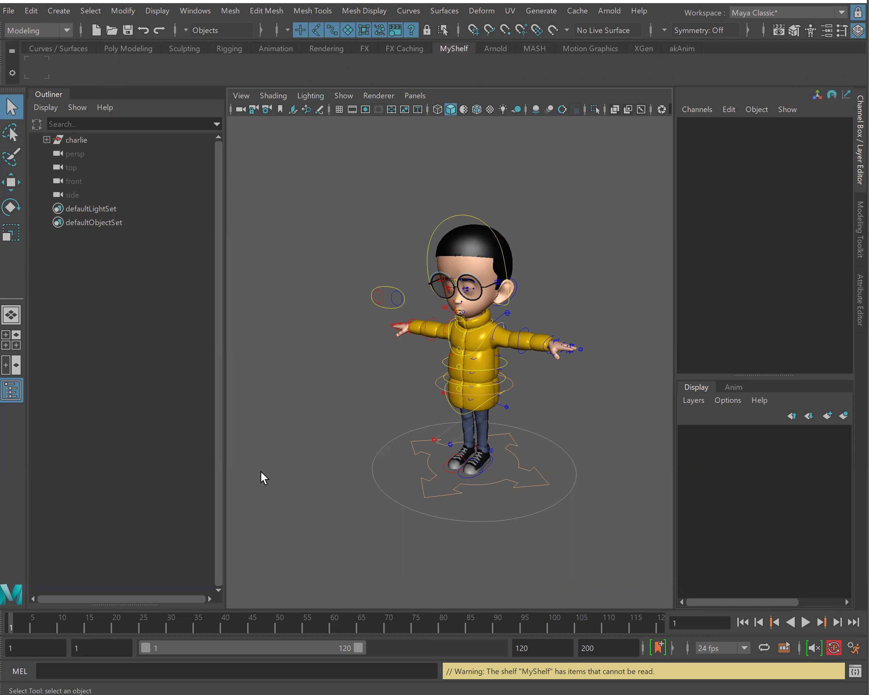
Load the MGPicker_installer file from the extracted folder into Maya's viewport to launch the install wizard
{"action": "key", "text": "alt+Tab"}
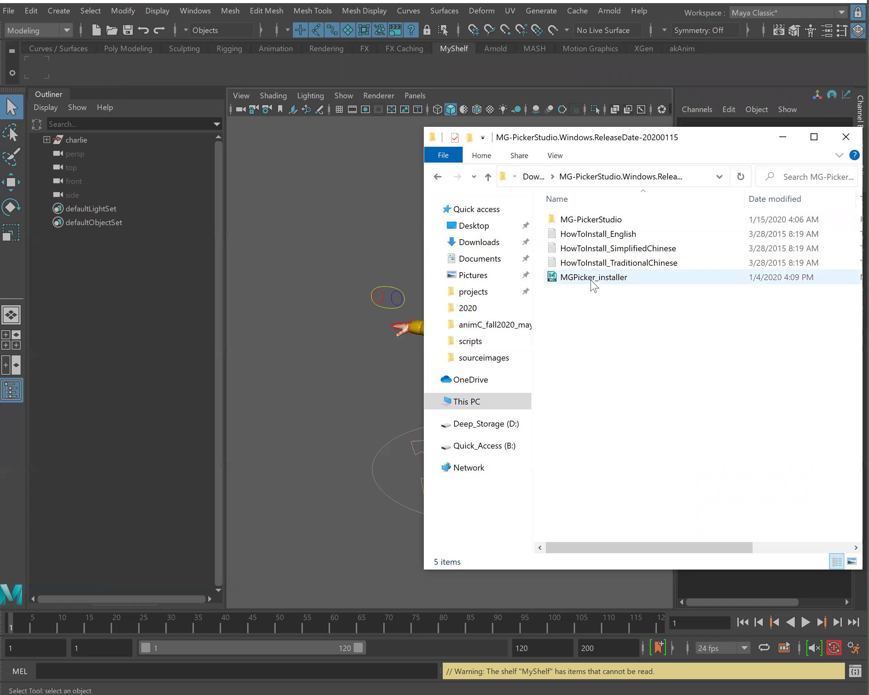
{"action": "left_click", "coordinate": [592, 281]}
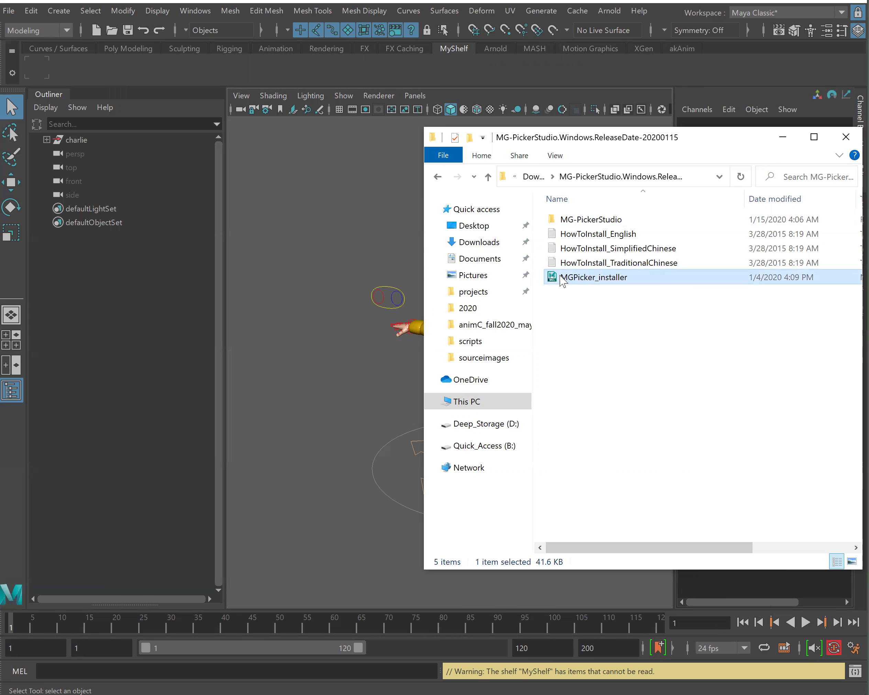
{"action": "left_click_drag", "start_coordinate": [562, 280], "coordinate": [316, 270]}
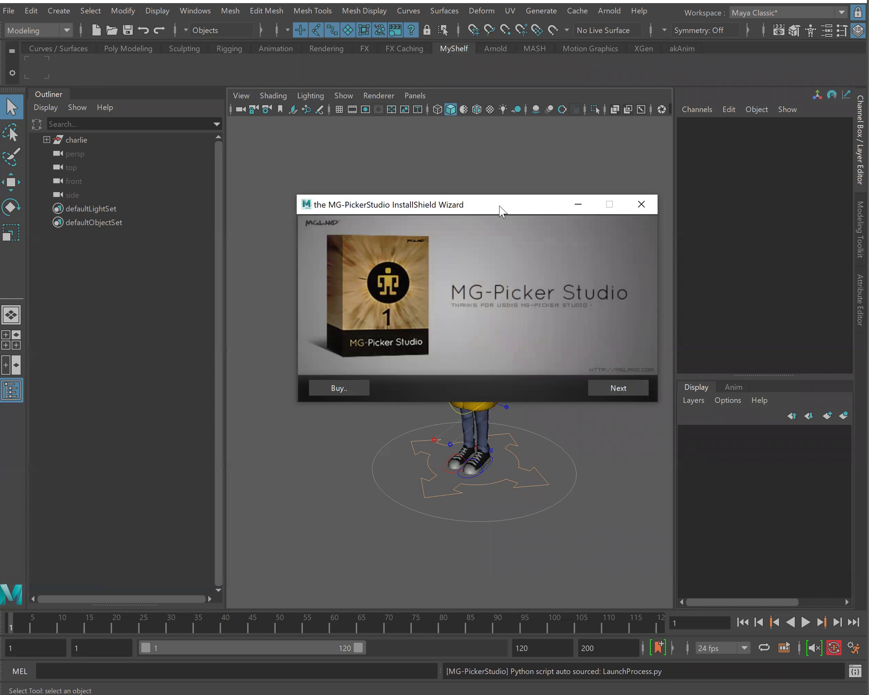
{"action": "left_click_drag", "start_coordinate": [501, 207], "coordinate": [497, 210]}
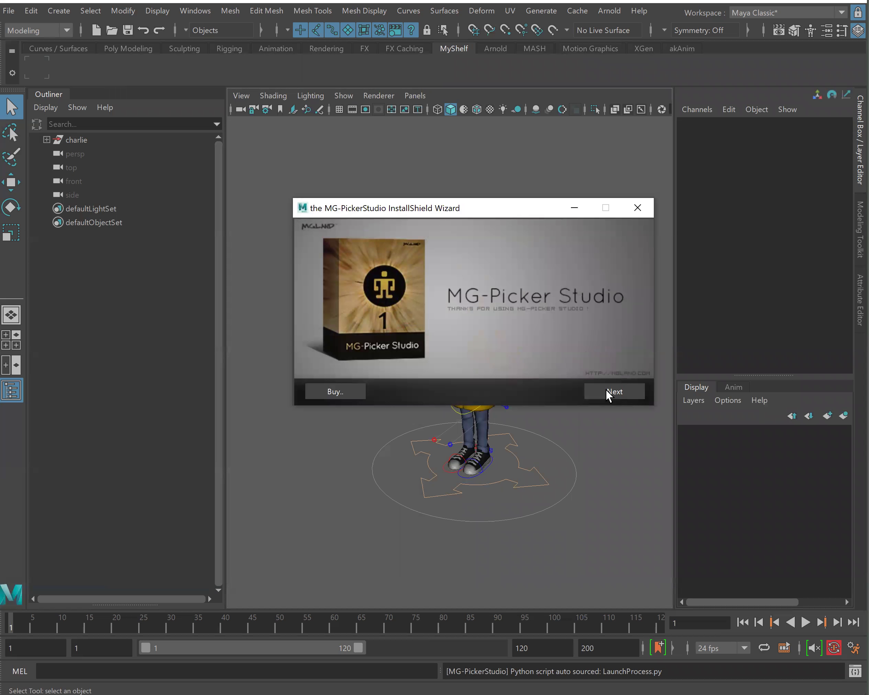
Continue past the wizard's welcome page and accept the MG-PickerStudio End User License Agreement
{"action": "left_click", "coordinate": [606, 391]}
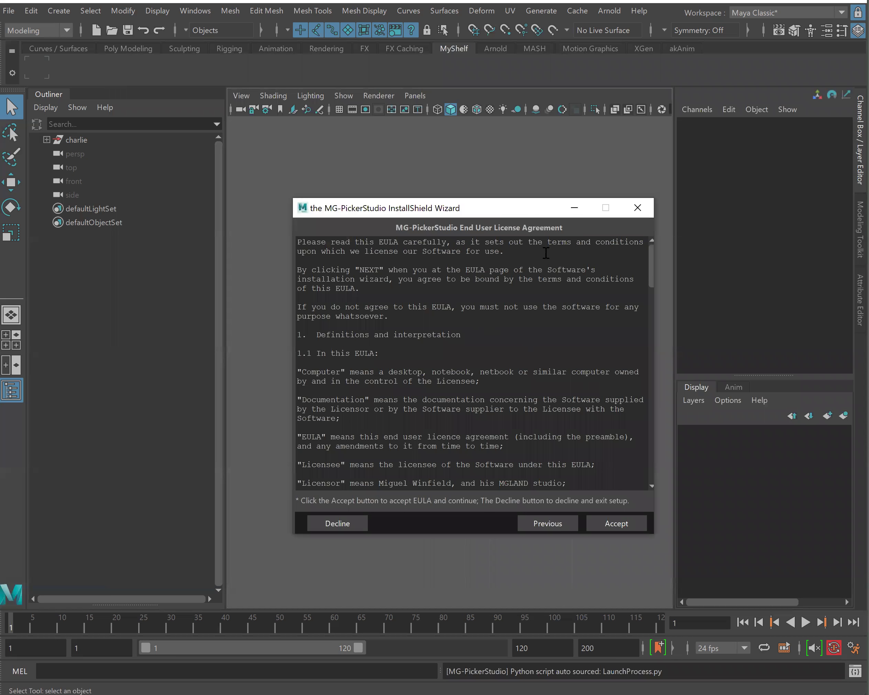
{"action": "scroll", "coordinate": [500, 267], "scroll_direction": "down", "scroll_amount": 2}
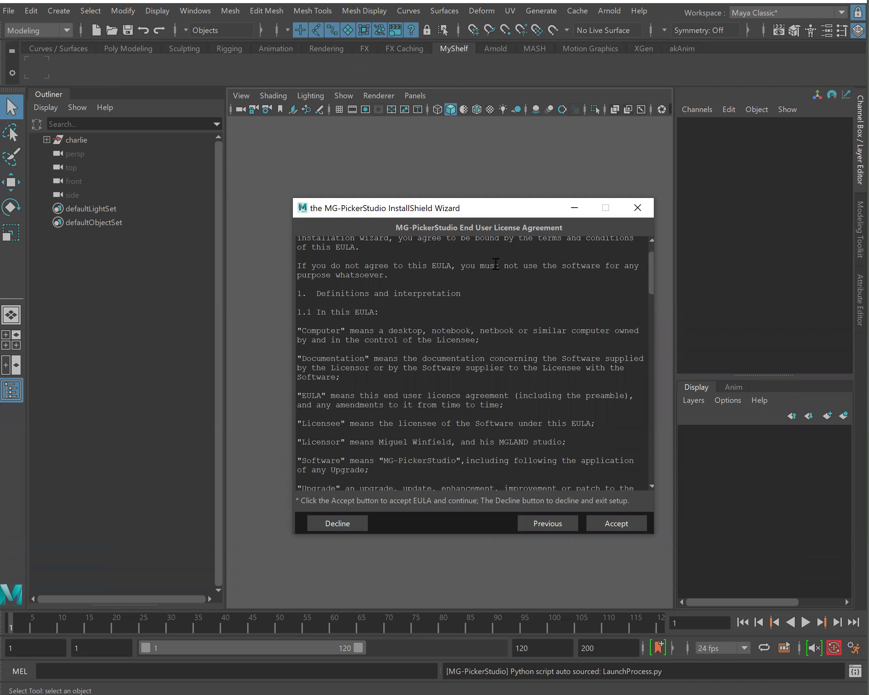
{"action": "scroll", "coordinate": [476, 374], "scroll_direction": "down", "scroll_amount": 6}
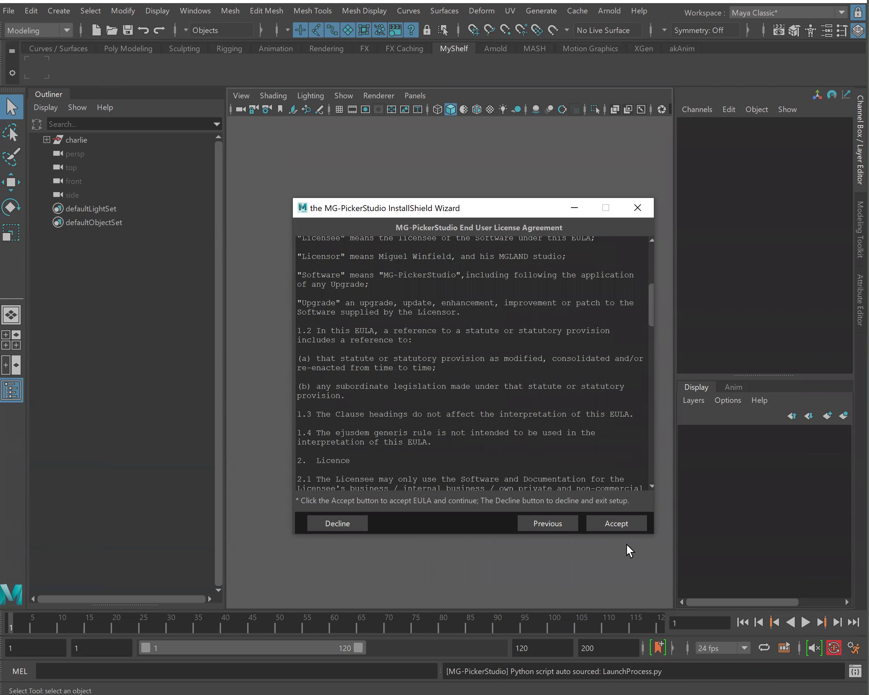
{"action": "left_click", "coordinate": [615, 522]}
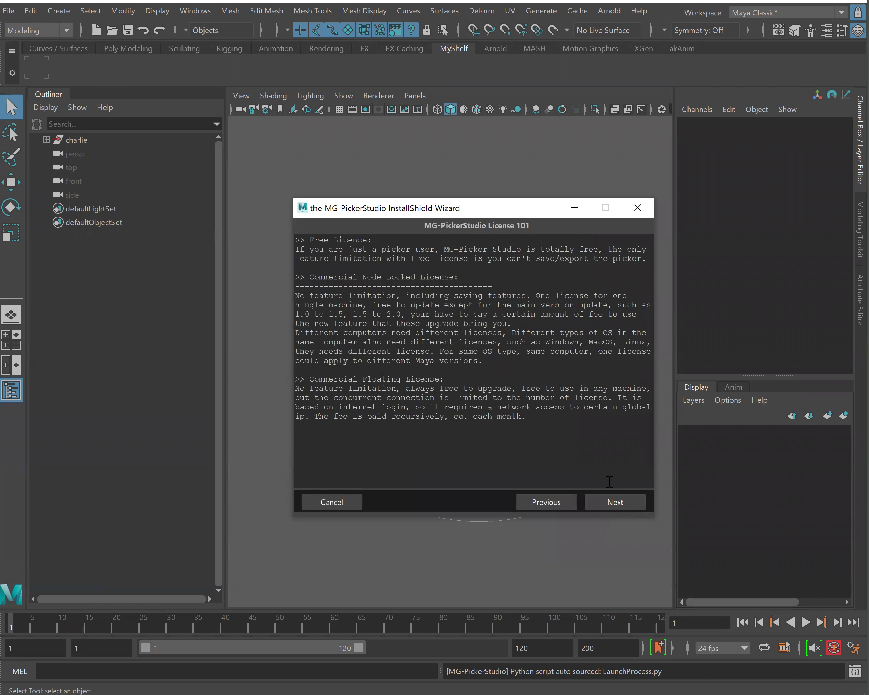
Review the free and commercial license descriptions and continue to the installation options
{"action": "left_click_drag", "start_coordinate": [566, 419], "coordinate": [317, 230]}
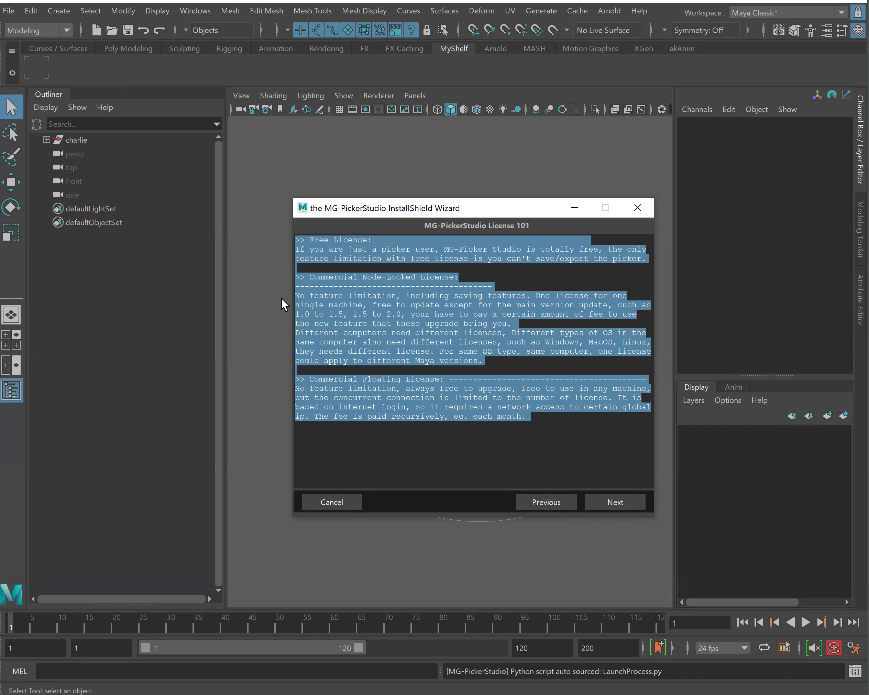
{"action": "left_click", "coordinate": [481, 454]}
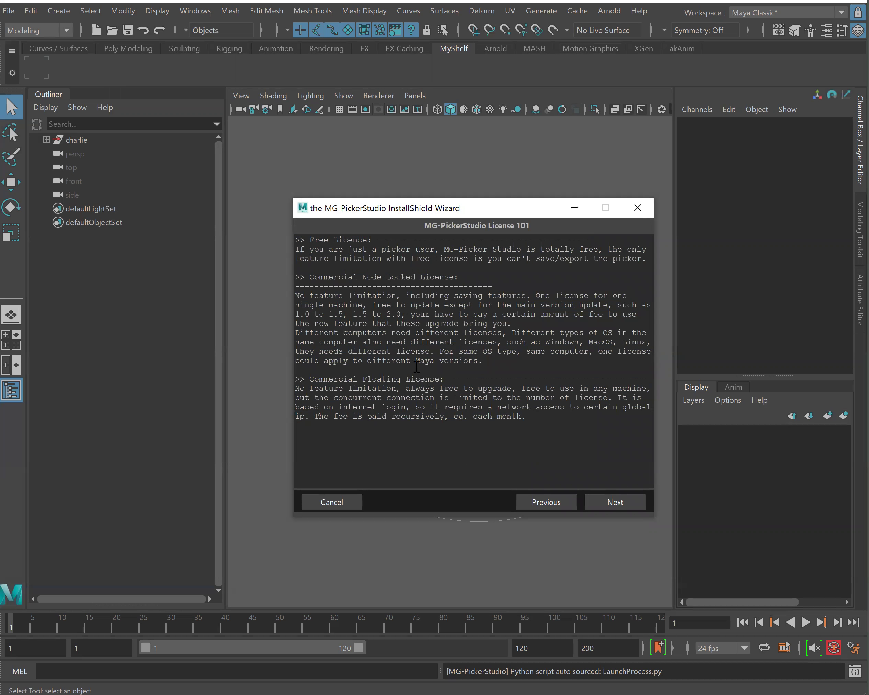
{"action": "left_click", "coordinate": [605, 502]}
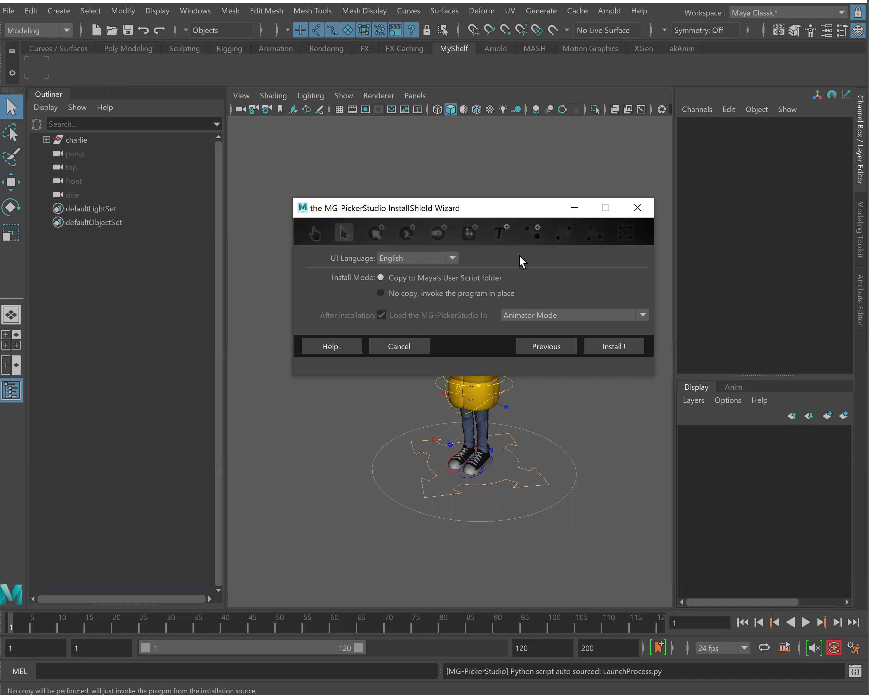
Install MG-PickerStudio in English by copying it to Maya's User Script folder, loading it in Animator Mode, and close the completion message
{"action": "left_click_drag", "start_coordinate": [456, 208], "coordinate": [416, 210]}
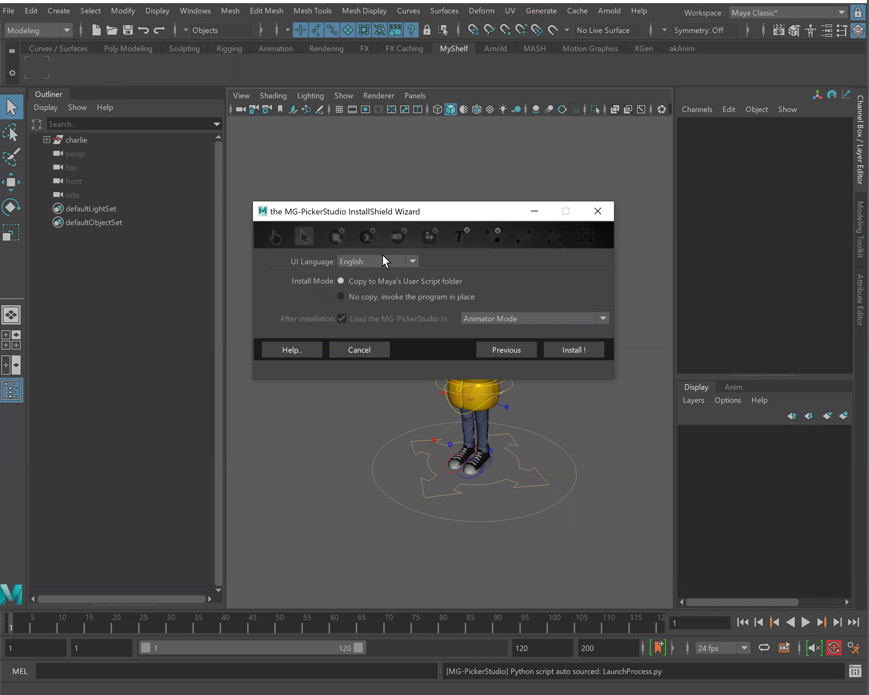
{"action": "left_click", "coordinate": [384, 261]}
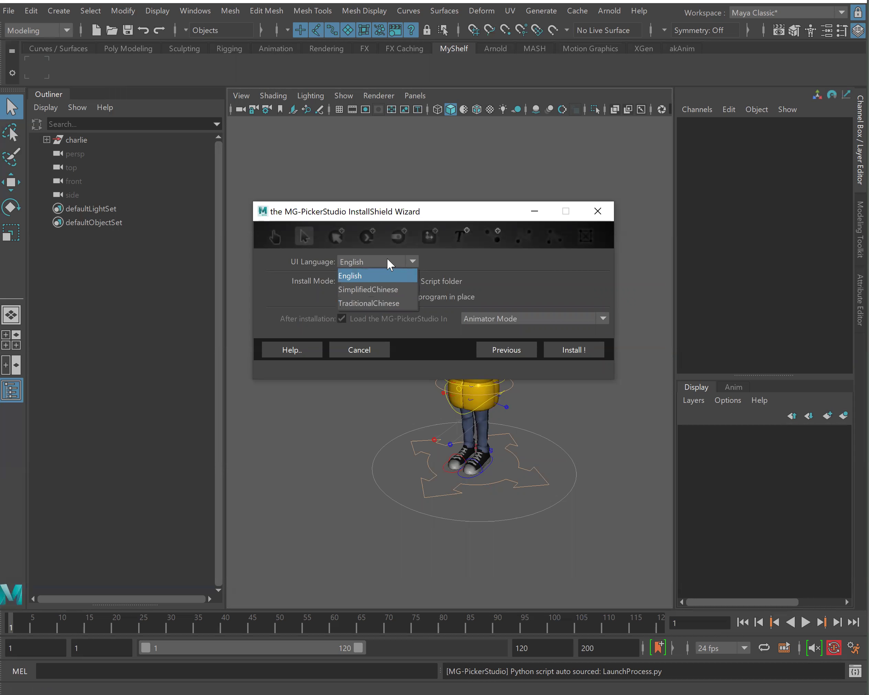
{"action": "left_click", "coordinate": [388, 260]}
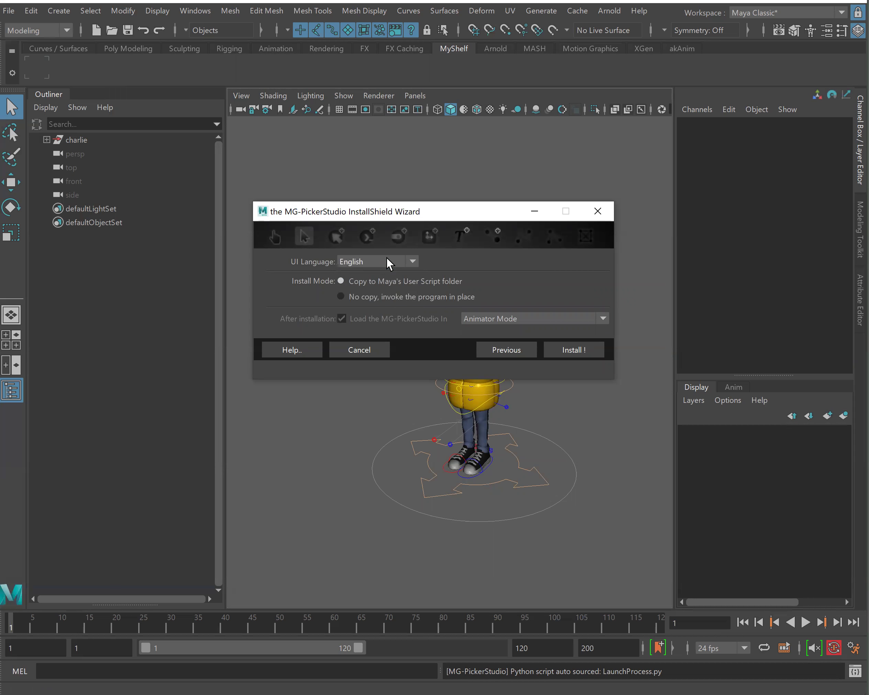
{"action": "left_click", "coordinate": [554, 345]}
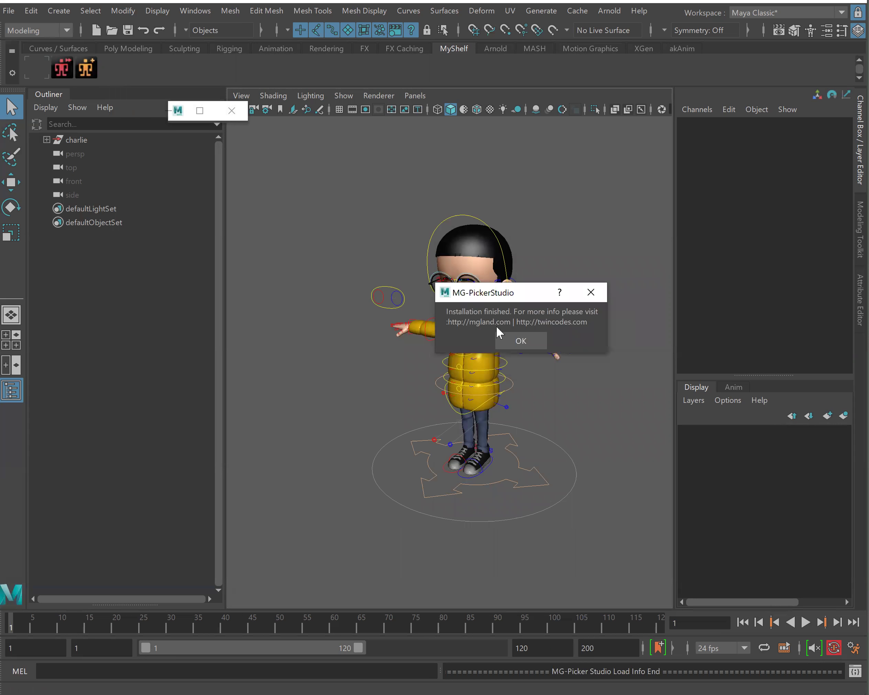
{"action": "left_click", "coordinate": [503, 338]}
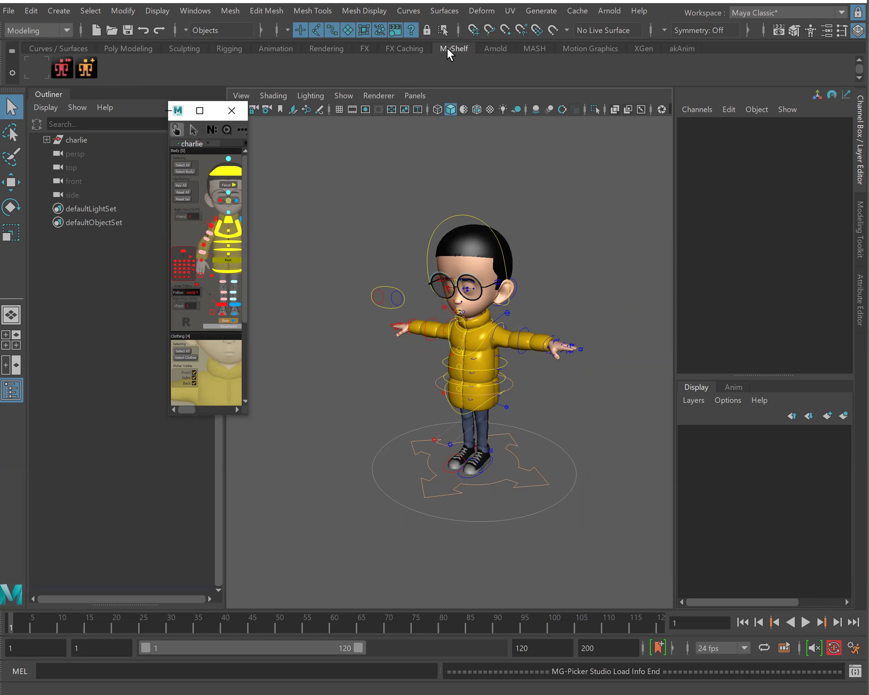
{"action": "left_click", "coordinate": [273, 47]}
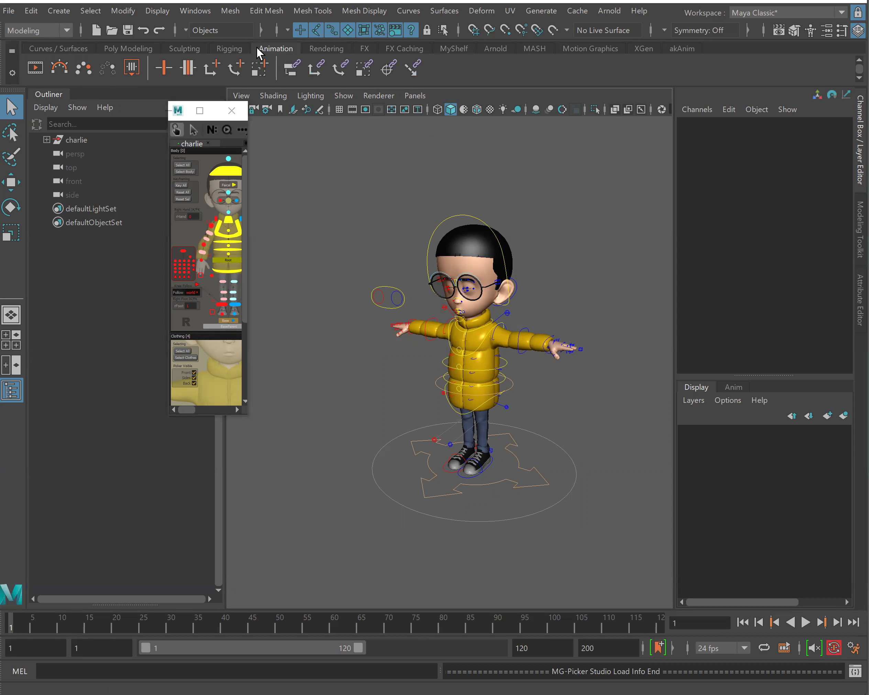
{"action": "left_click", "coordinate": [187, 48]}
{"action": "left_click", "coordinate": [128, 47]}
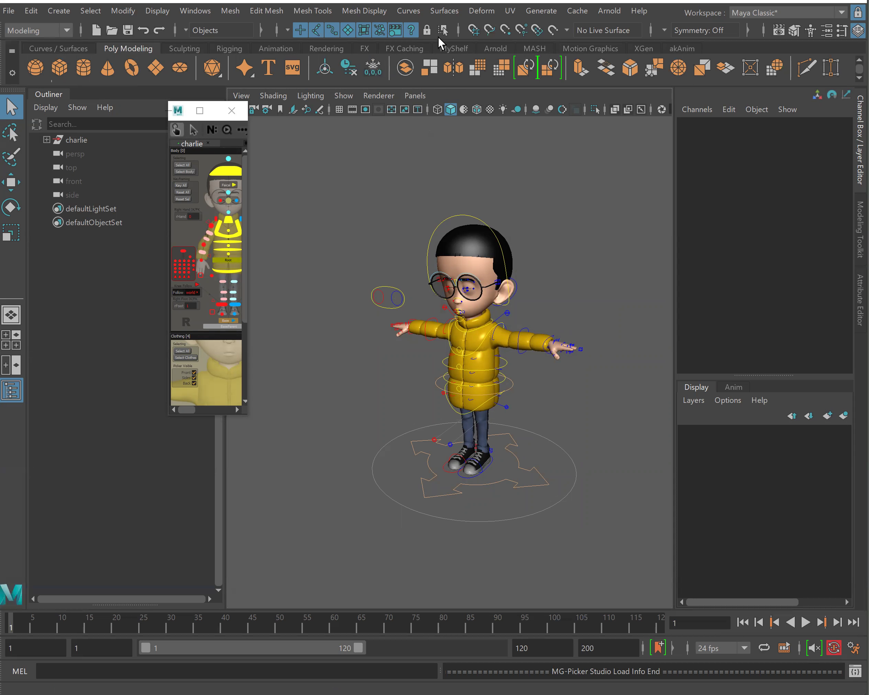
{"action": "left_click", "coordinate": [454, 49]}
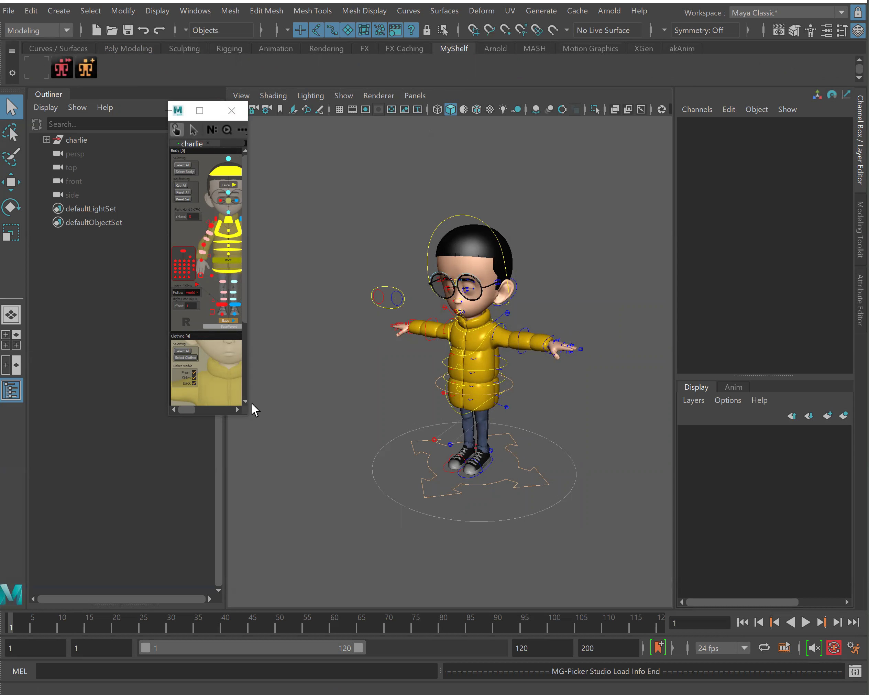
Close and relaunch MG-Picker Studio in animator mode, with its window enlarged to show all of charlie's picker panels
{"action": "left_click", "coordinate": [232, 114]}
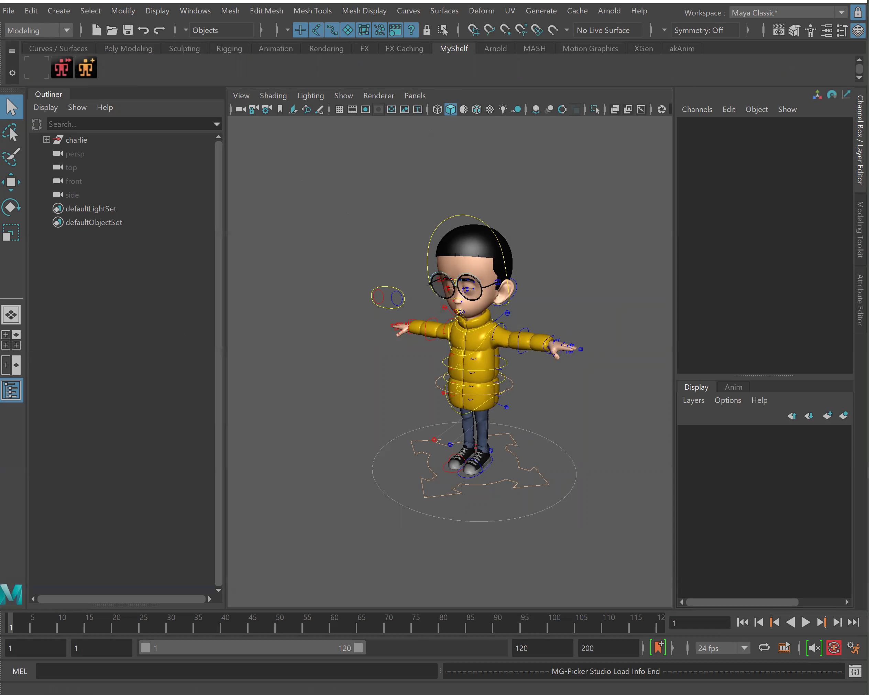
{"action": "left_click", "coordinate": [61, 67]}
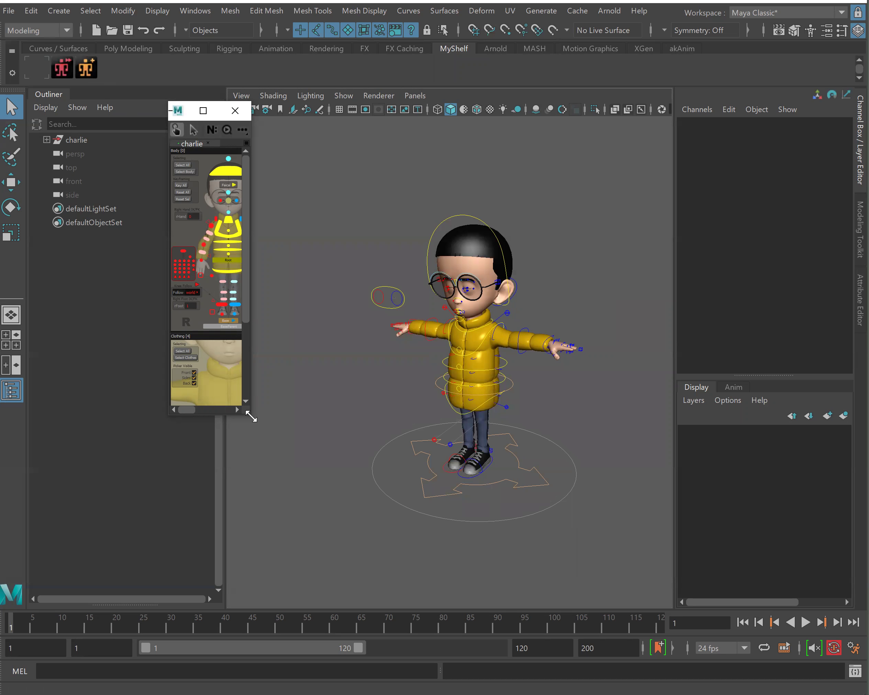
{"action": "left_click_drag", "start_coordinate": [250, 417], "coordinate": [608, 536]}
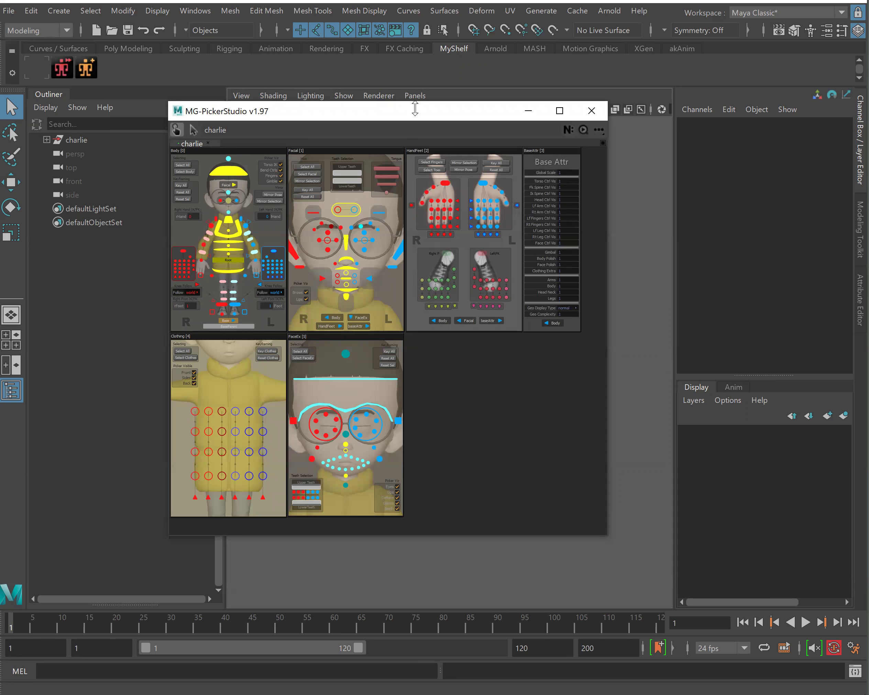
{"action": "left_click_drag", "start_coordinate": [423, 109], "coordinate": [623, 167]}
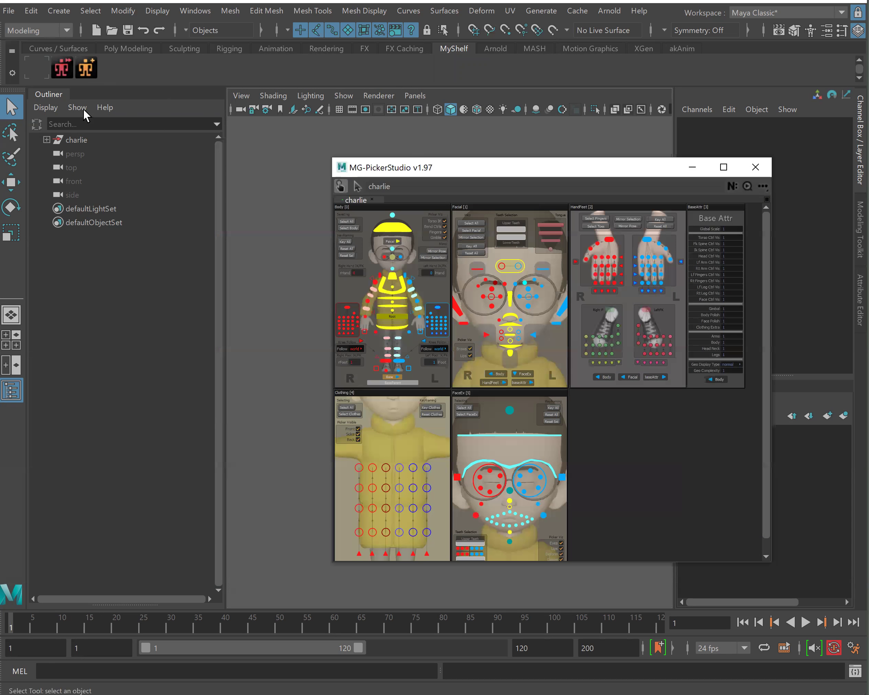
Move the charliePKR picker node out of the DO_NOT_TOUCH group to sit directly under the charlie group
{"action": "left_click", "coordinate": [46, 142]}
{"action": "left_click", "coordinate": [54, 153]}
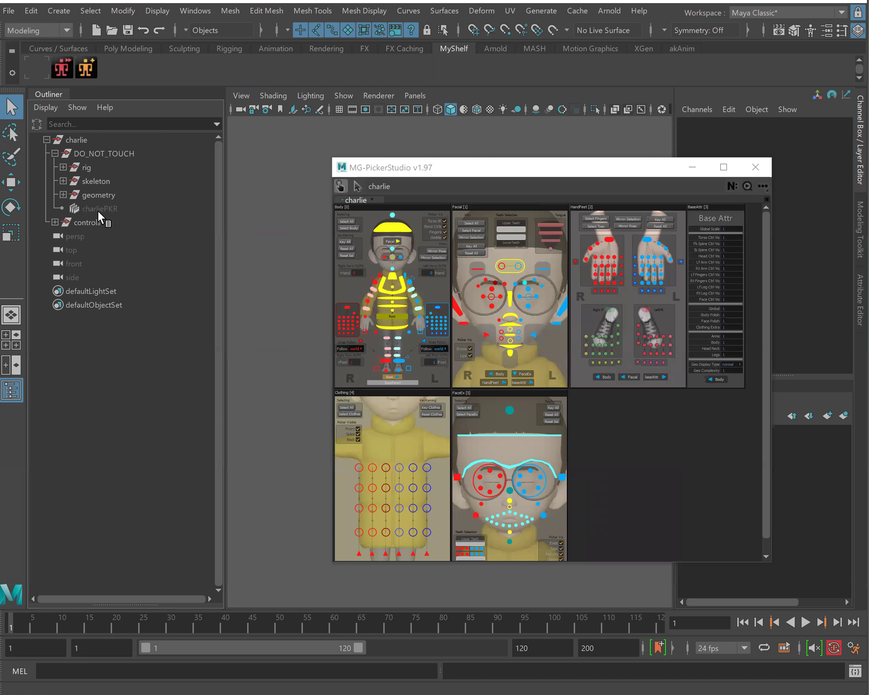
{"action": "left_click_drag", "start_coordinate": [98, 210], "coordinate": [49, 139]}
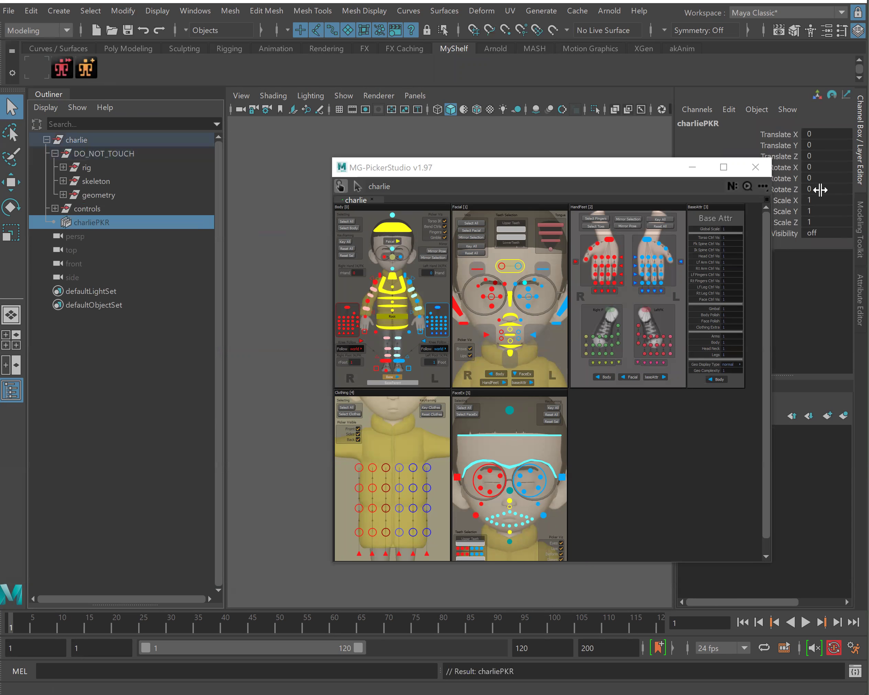
Restart MG-Picker Studio in animator mode to reload charlie's picker, and reposition its window over the viewport
{"action": "left_click", "coordinate": [755, 168]}
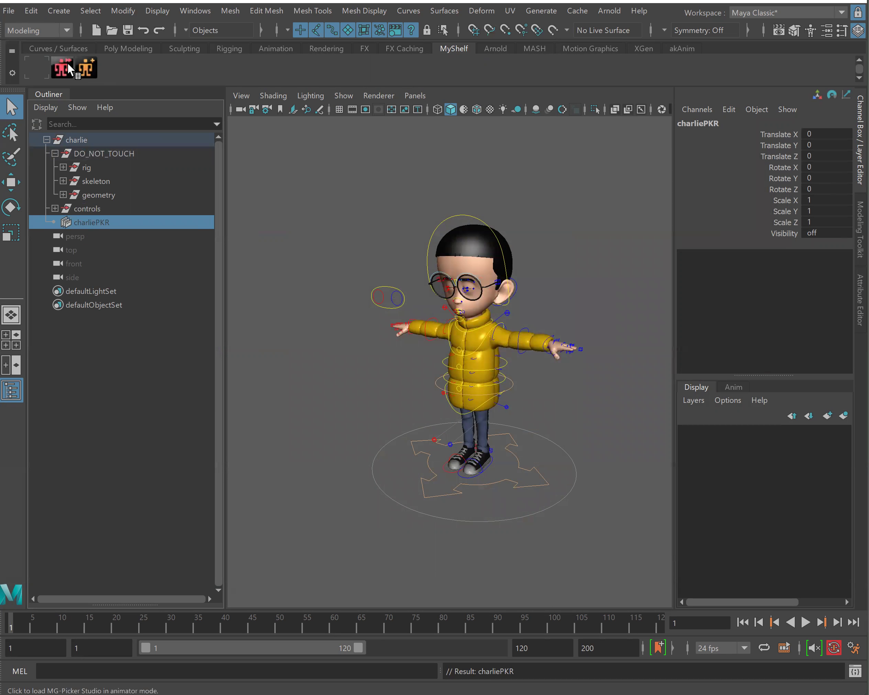
{"action": "left_click", "coordinate": [67, 62]}
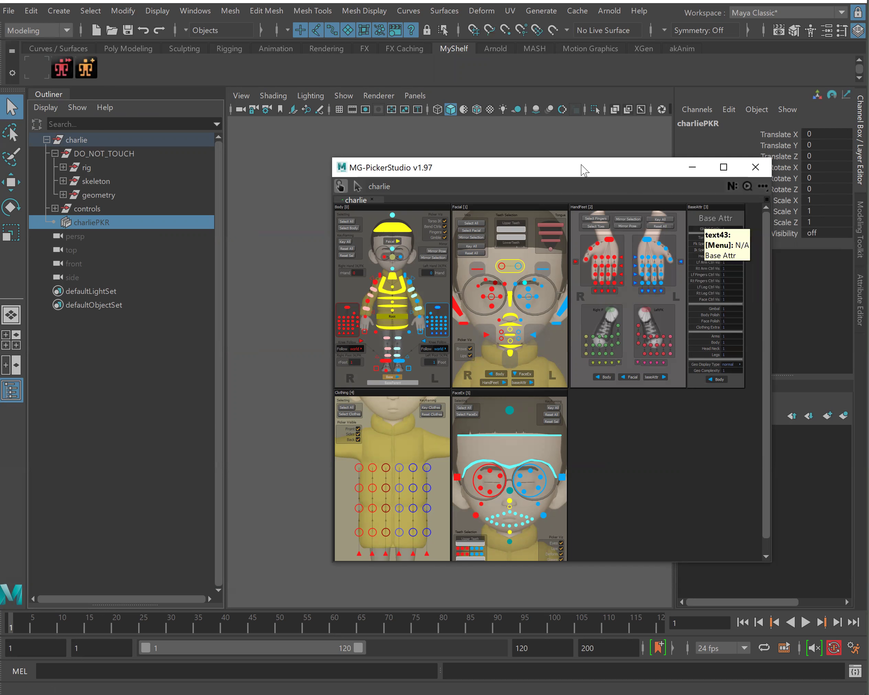
{"action": "left_click_drag", "start_coordinate": [582, 168], "coordinate": [463, 167]}
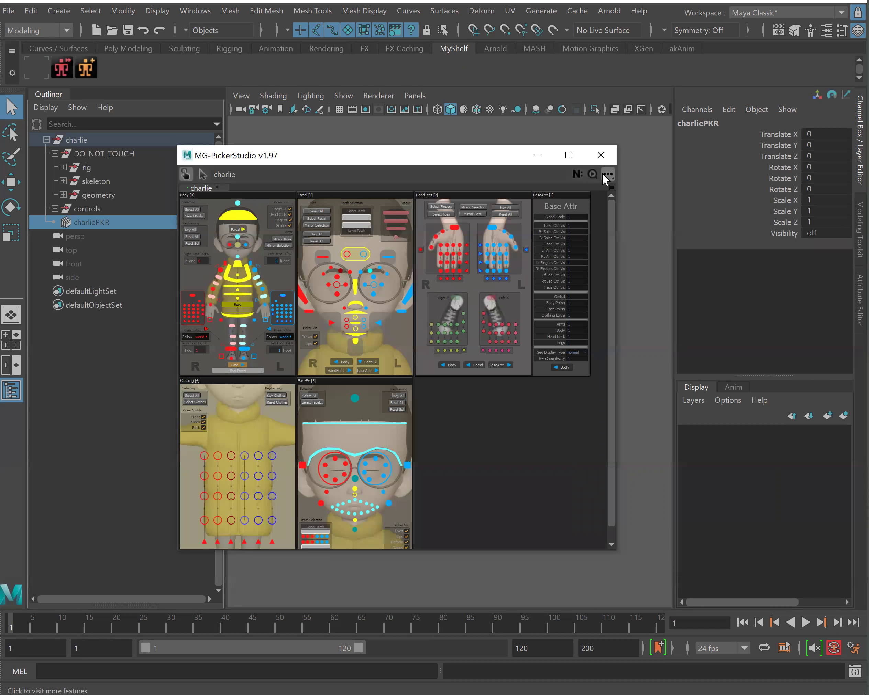
Look through MG-Picker Studio's additional features, including the recent picker nodes, and close the picker window
{"action": "left_click", "coordinate": [607, 174]}
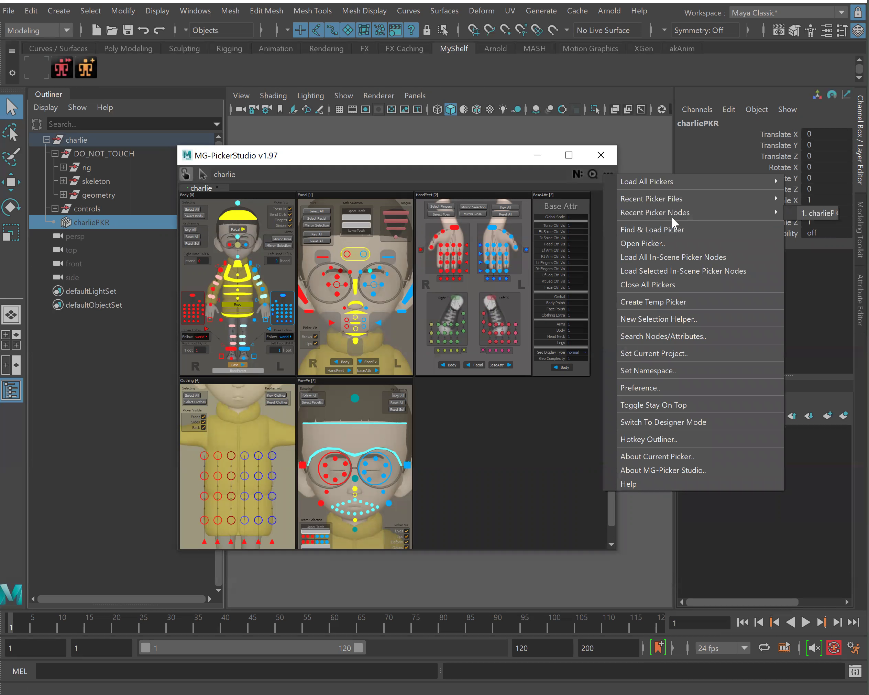
{"action": "left_click", "coordinate": [598, 164]}
{"action": "left_click", "coordinate": [606, 153]}
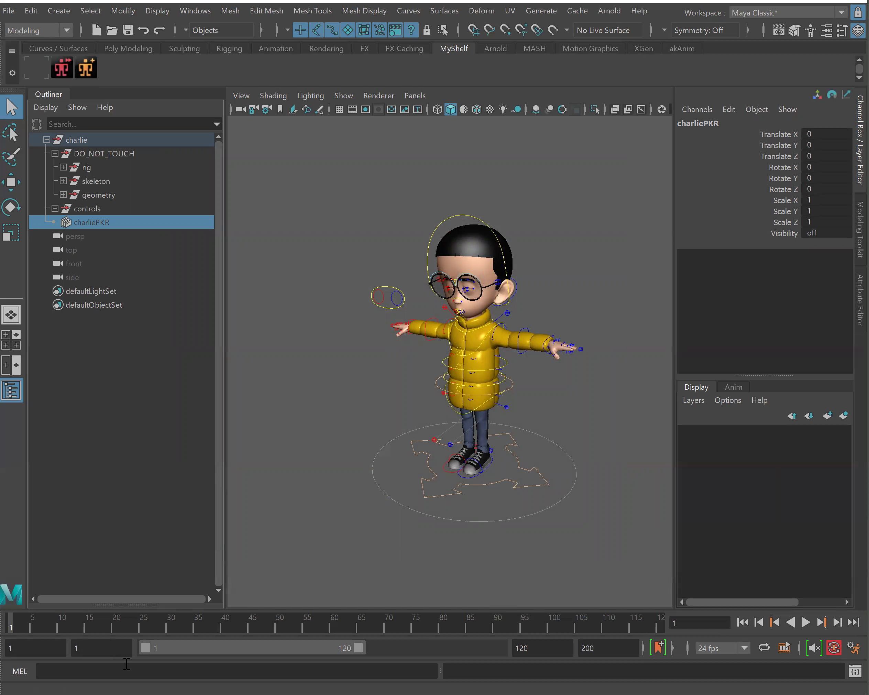
{"action": "left_click_drag", "start_coordinate": [372, 485], "coordinate": [390, 490], "text": "alt"}
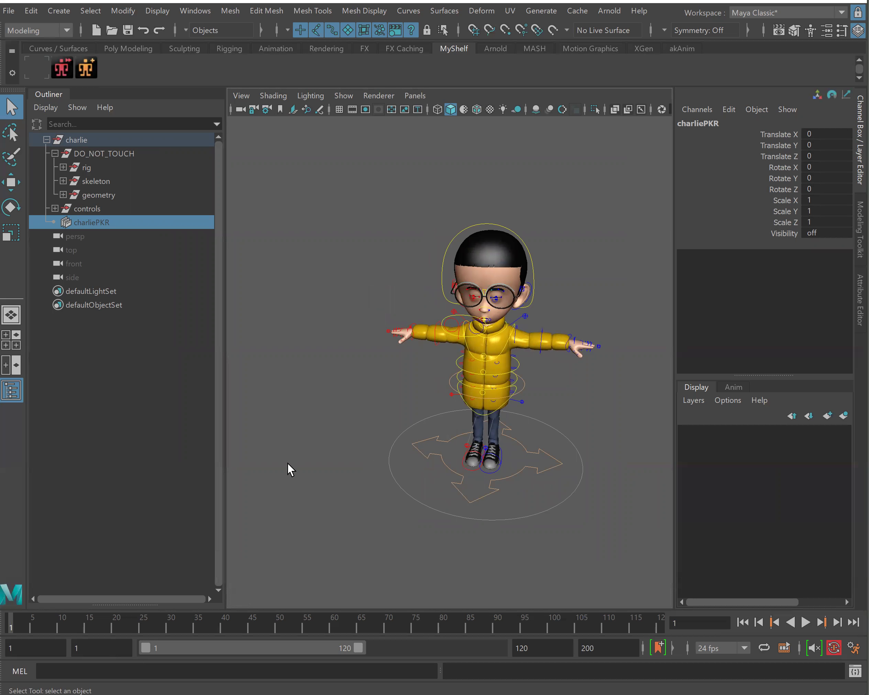